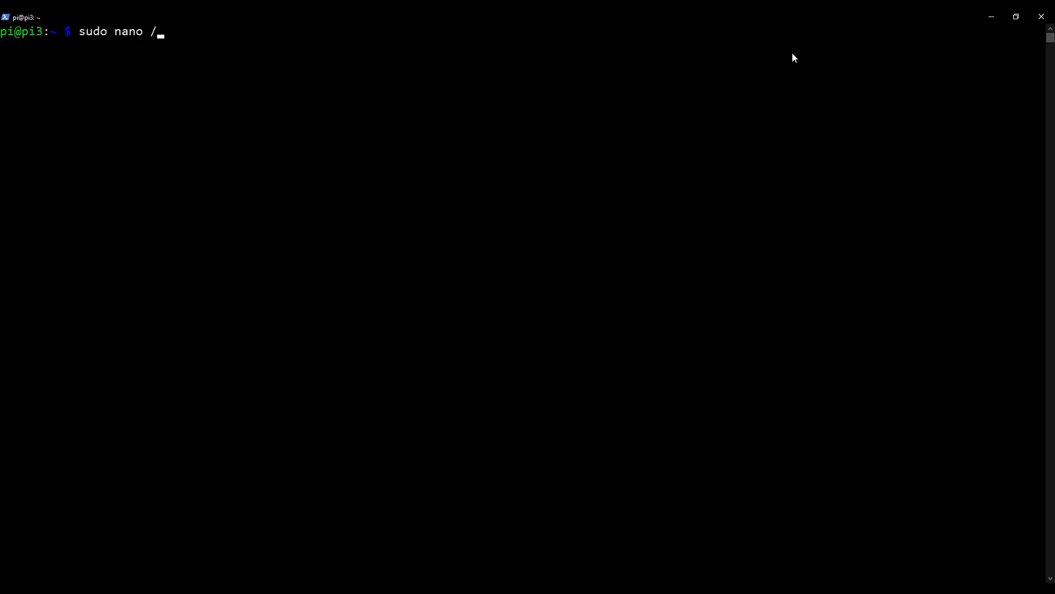
{"action": "type", "text": "etc/pos"}
{"action": "type", "text": "tfix/main"}
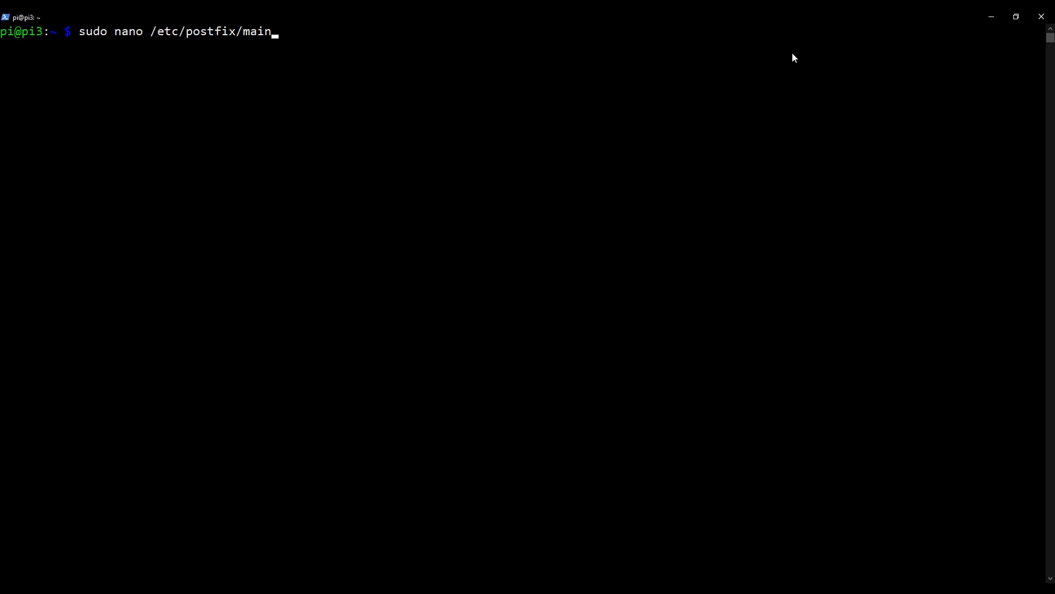
{"action": "type", "text": ".cf"}
Load main.cf in nano and page through its Dovecot SASL and HELO restriction settings.
{"action": "key", "text": "Return"}
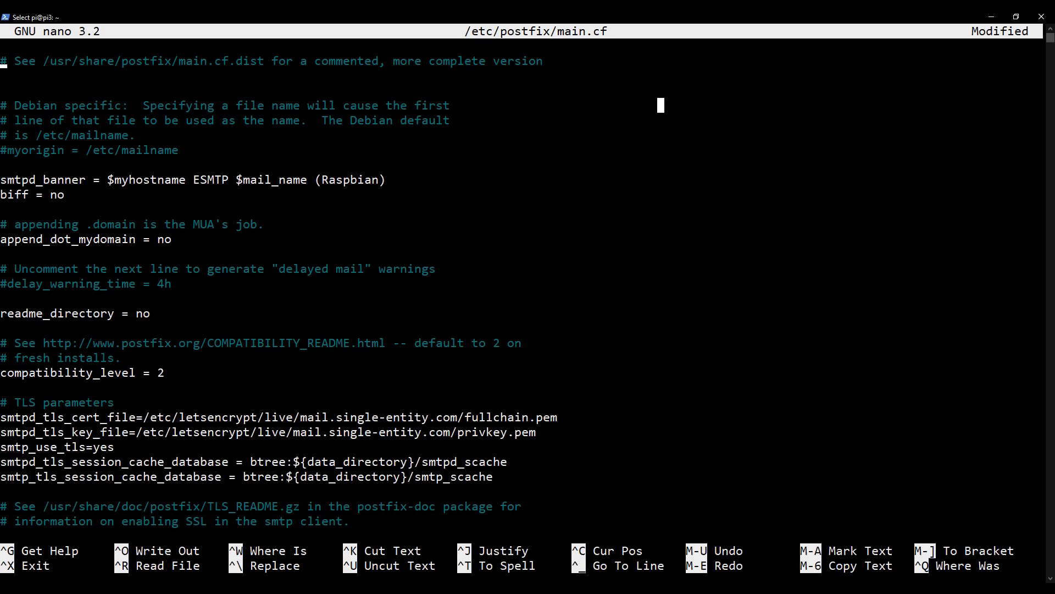
{"action": "key", "text": "Page_Down"}
{"action": "key", "text": "Page_Down"}
{"action": "key", "text": "Page_Up"}
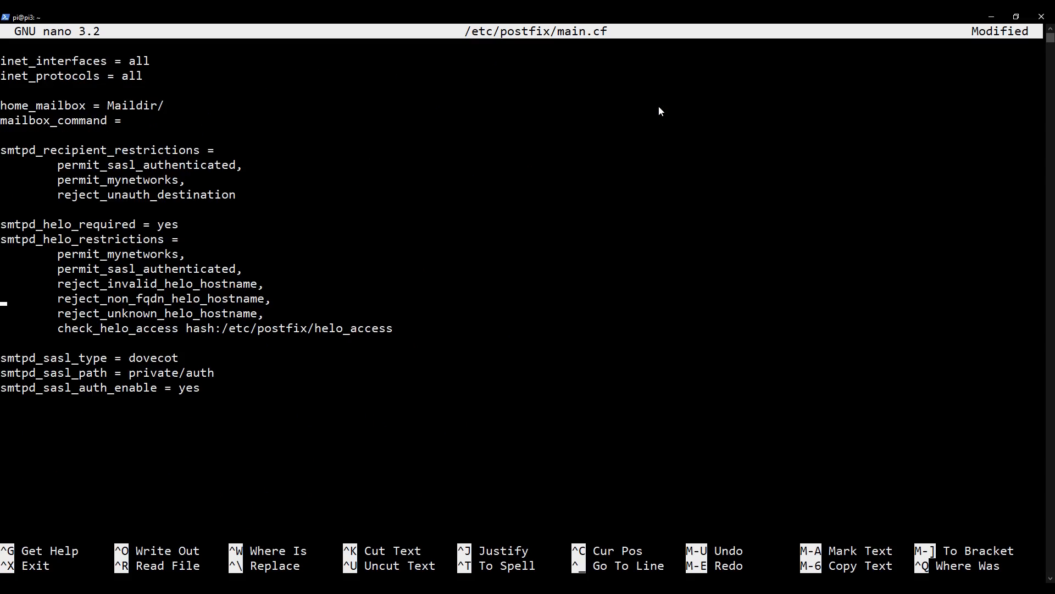
{"action": "key", "text": "Down"}
{"action": "key", "text": "Down"}
{"action": "key", "text": "Down"}
{"action": "key", "text": "Down"}
Return to the top of main.cf and settle the cursor in the TLS parameters block.
{"action": "key", "text": "Page_Up"}
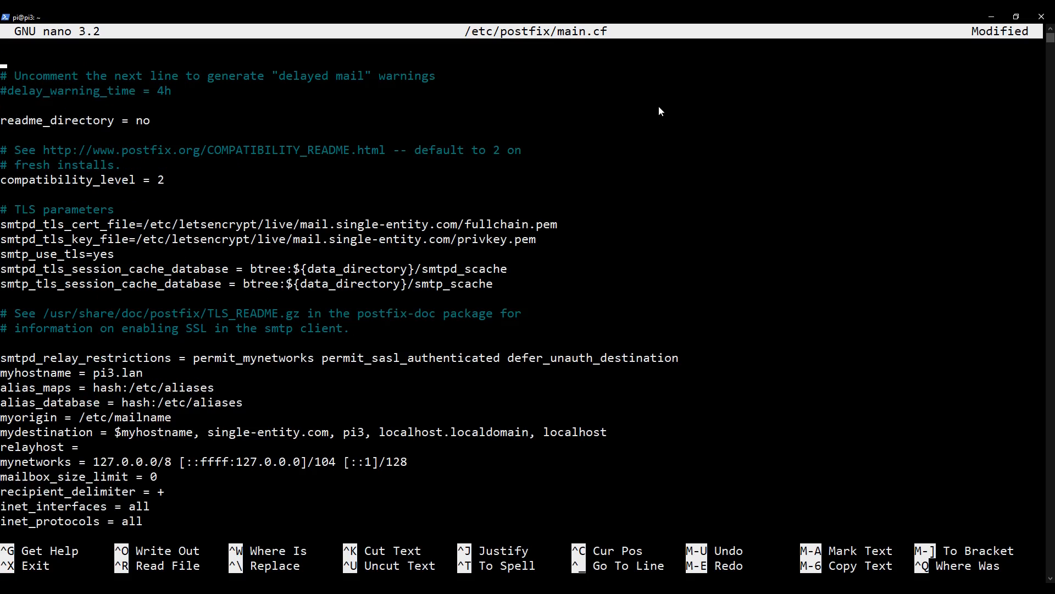
{"action": "key", "text": "Page_Up"}
{"action": "key", "text": "Down"}
{"action": "key", "text": "Down"}
{"action": "key", "text": "Down"}
{"action": "key", "text": "Down"}
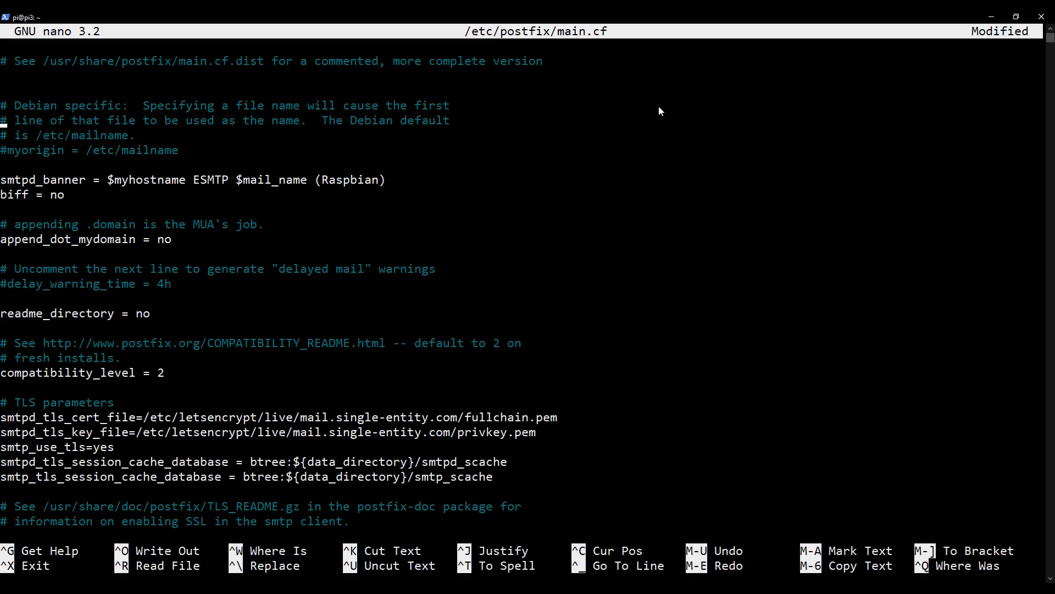
{"action": "key", "text": "Down"}
{"action": "key", "text": "Down"}
{"action": "key", "text": "Down"}
{"action": "key", "text": "Up"}
{"action": "key", "text": "Down"}
{"action": "key", "text": "Down"}
Make a blank line below smtp_use_tls=yes ready for the smtpd_use_tls=yes setting.
{"action": "key", "text": "Return"}
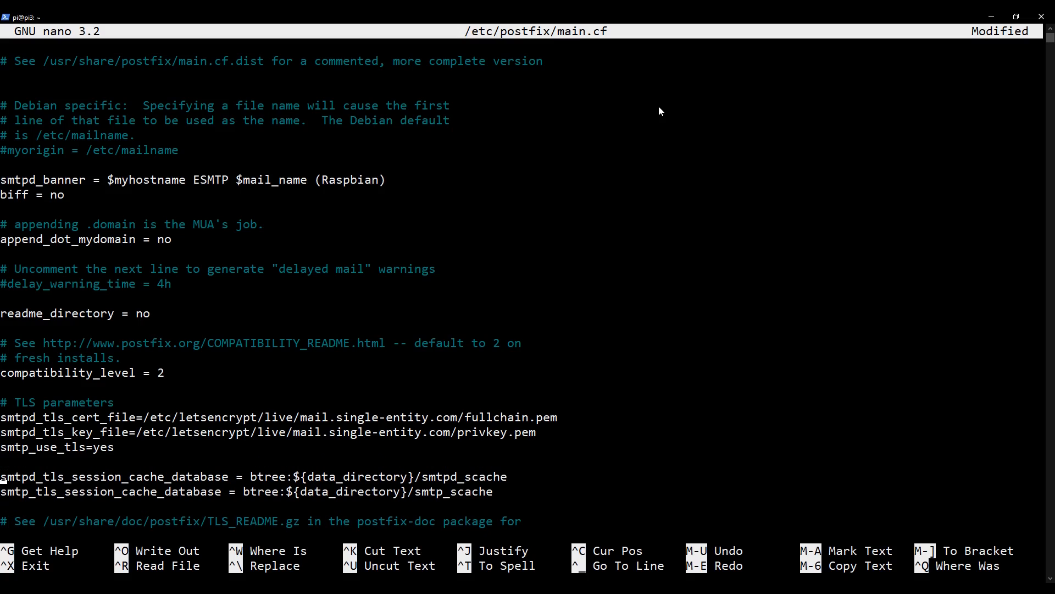
{"action": "key", "text": "Up"}
{"action": "type", "text": "smtpd_"}
{"action": "type", "text": "use_"}
{"action": "type", "text": "tls=yes"}
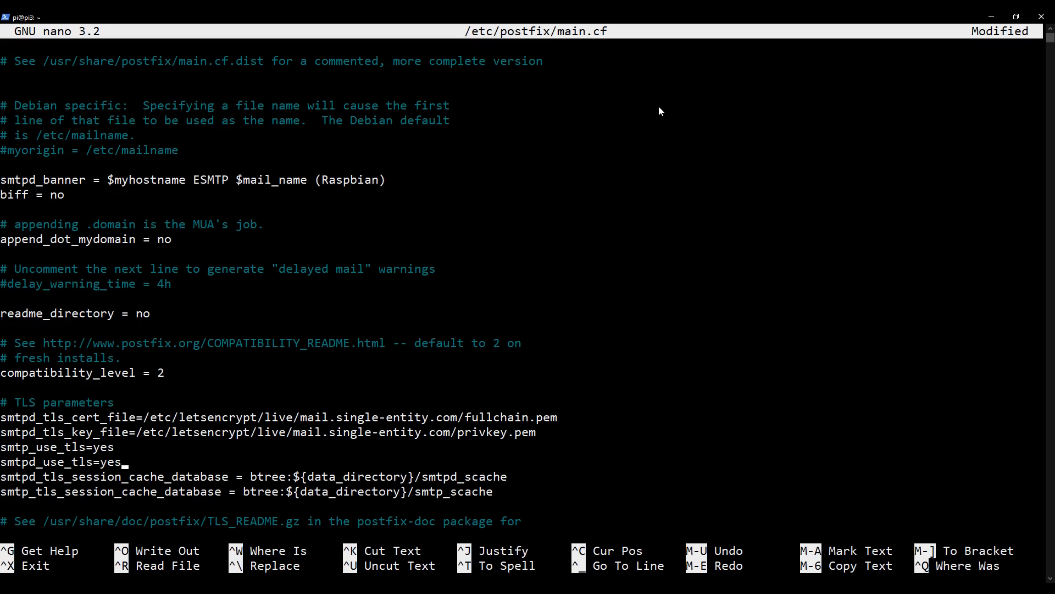
Add smtpd_tls_received_header = yes above the TLS parameters with an explanatory comment line.
{"action": "key", "text": "Up"}
{"action": "key", "text": "Up"}
{"action": "key", "text": "Up"}
{"action": "key", "text": "Up"}
{"action": "key", "text": "Return"}
{"action": "key", "text": "Return"}
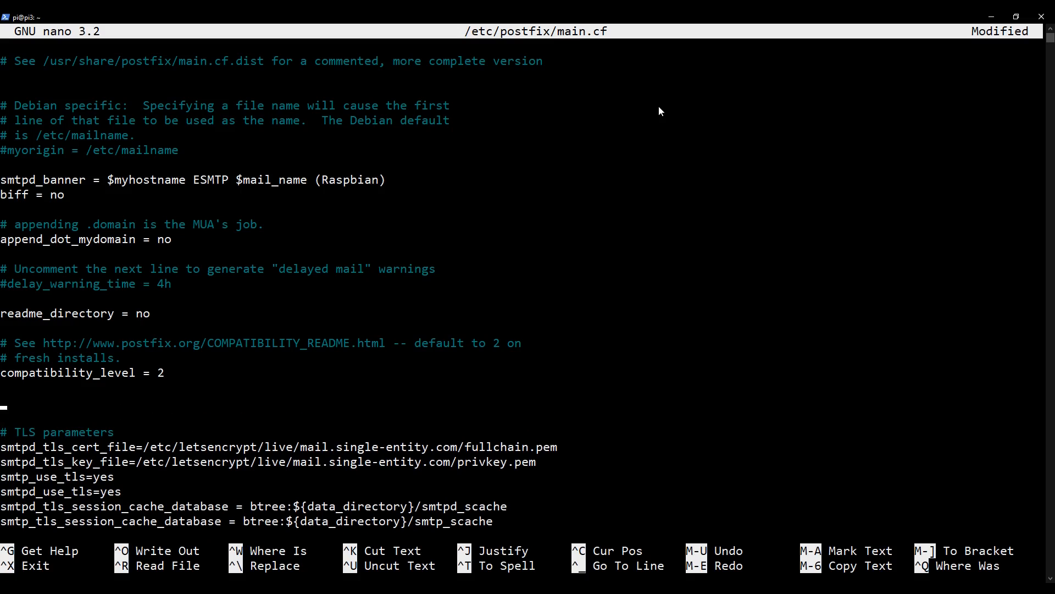
{"action": "type", "text": "smtpd"}
{"action": "type", "text": "_tl"}
{"action": "type", "text": "s_rec"}
{"action": "type", "text": "eived_header"}
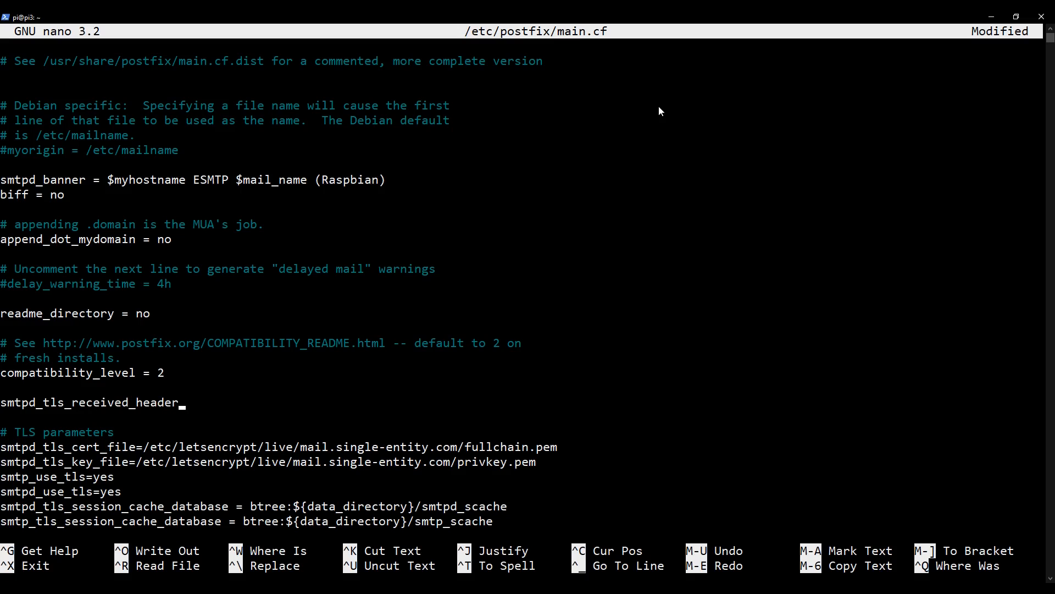
{"action": "type", "text": " = yes"}
{"action": "key", "text": "Home"}
{"action": "key", "text": "Return"}
{"action": "key", "text": "Up"}
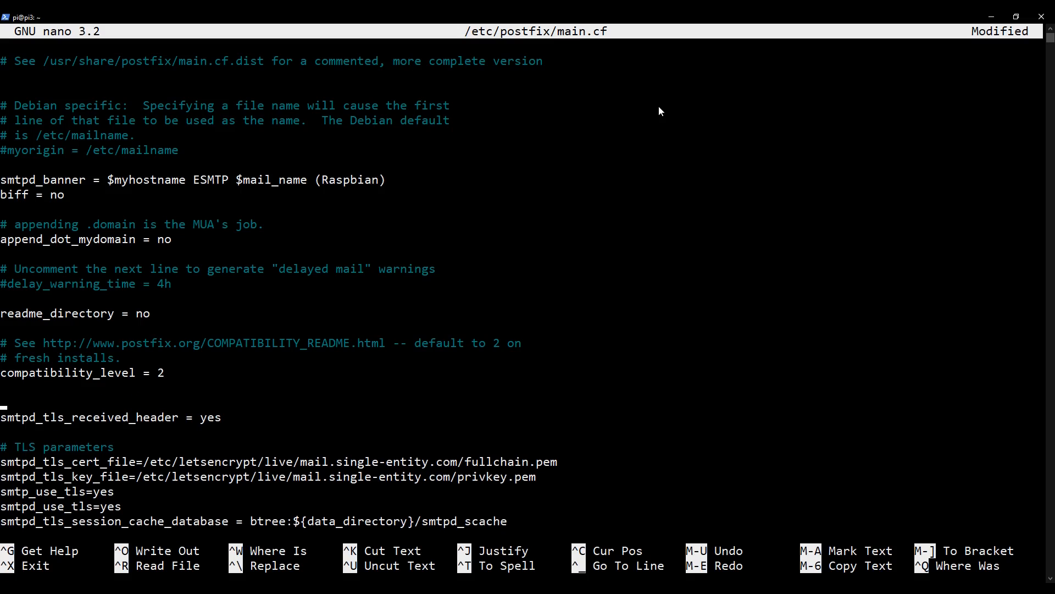
{"action": "type", "text": "#"}
{"action": "type", "text": " Allow "}
{"action": "type", "text": "TLS encruy"}
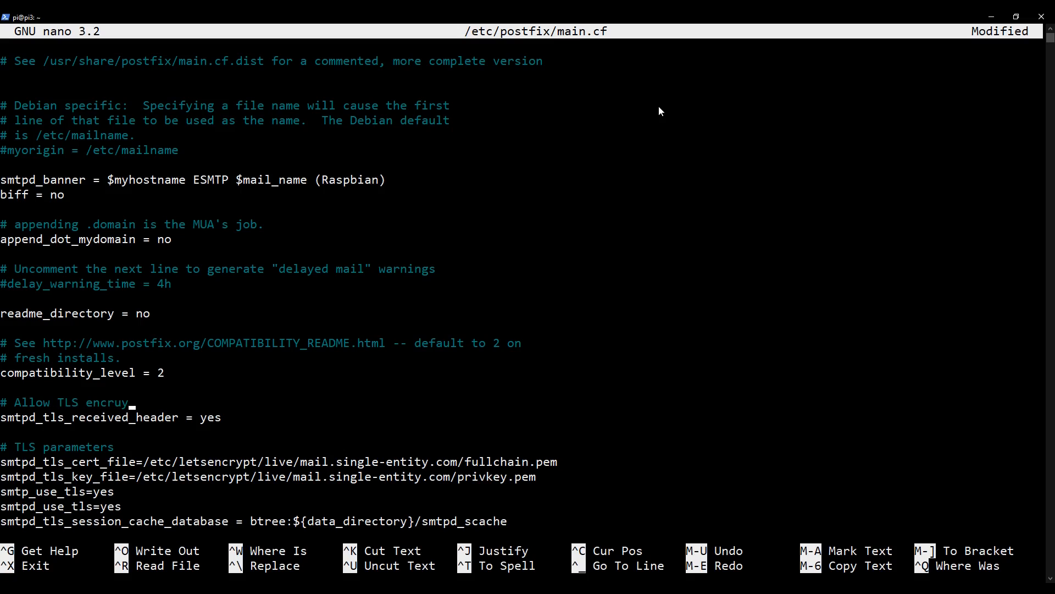
{"action": "key", "text": "BackSpace"}
{"action": "key", "text": "BackSpace"}
{"action": "type", "text": "yption informati"}
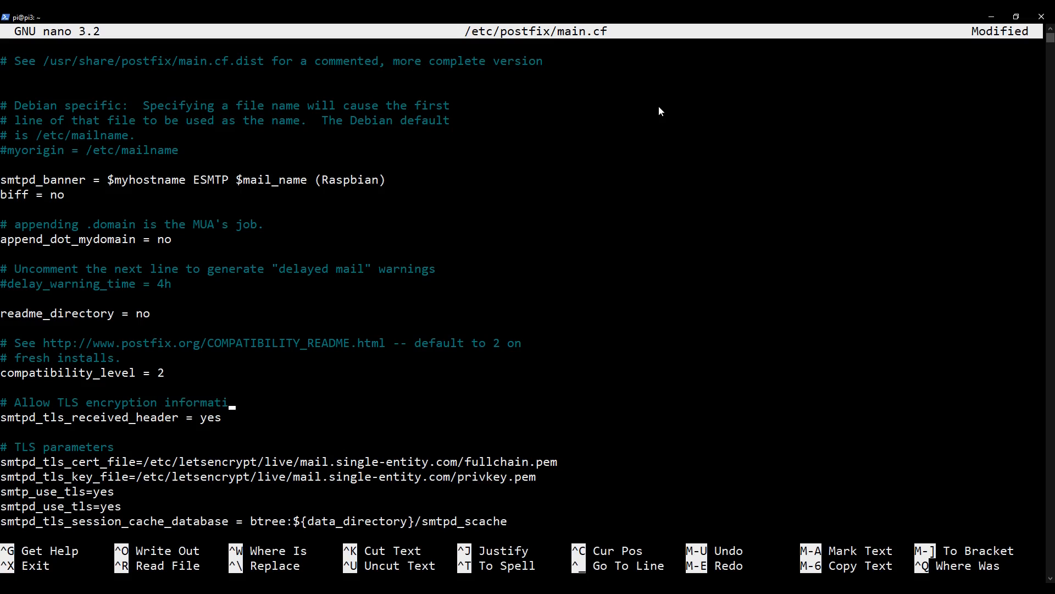
{"action": "type", "text": "on in the"}
{"action": "type", "text": " email header"}
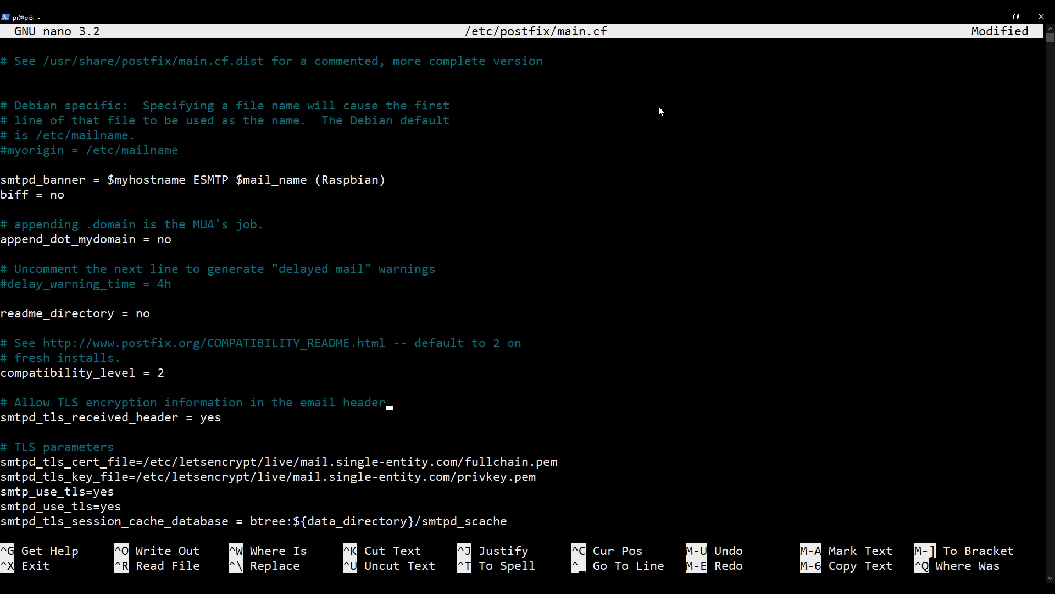
Save main.cf (70 lines written) and exit nano back to the shell.
{"action": "key", "text": "ctrl+o"}
{"action": "key", "text": "Return"}
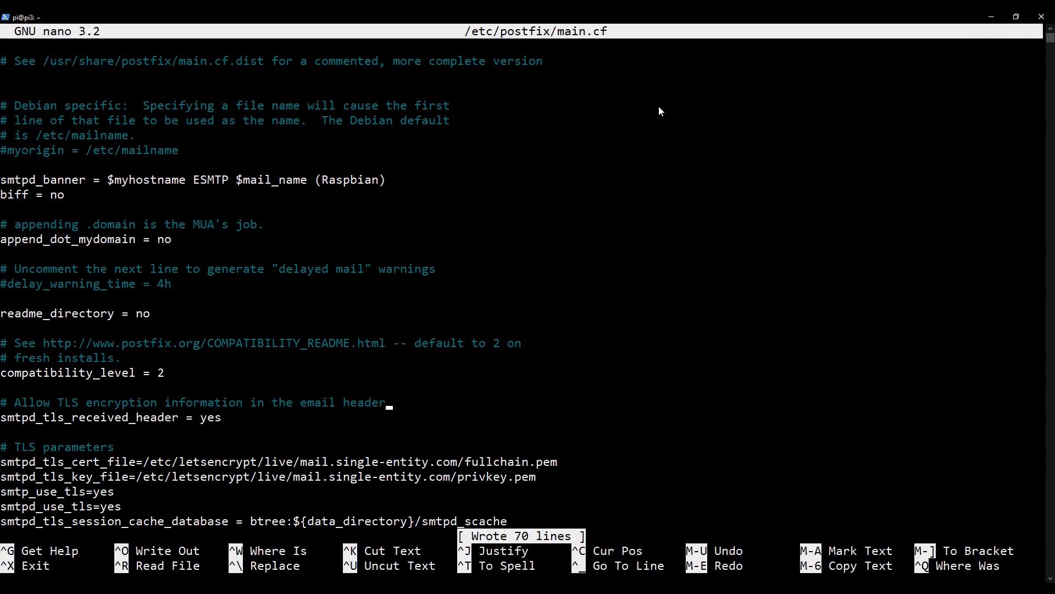
{"action": "key", "text": "ctrl+x"}
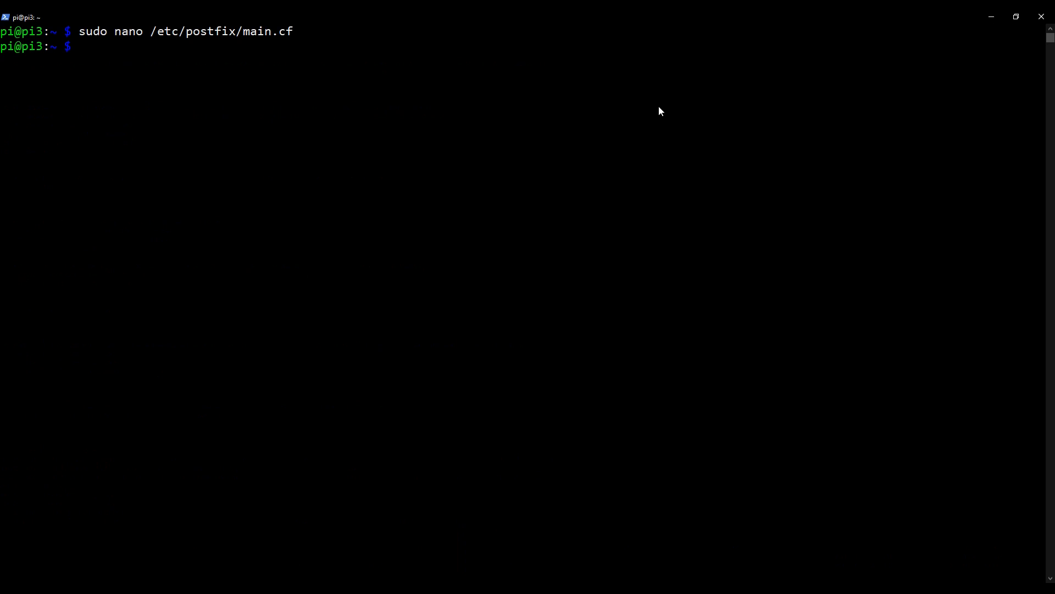
Restart Postfix with sudo service postfix restart.
{"action": "left_click", "coordinate": [760, 194]}
{"action": "type", "text": "sudo service "}
{"action": "type", "text": "postfix rest"}
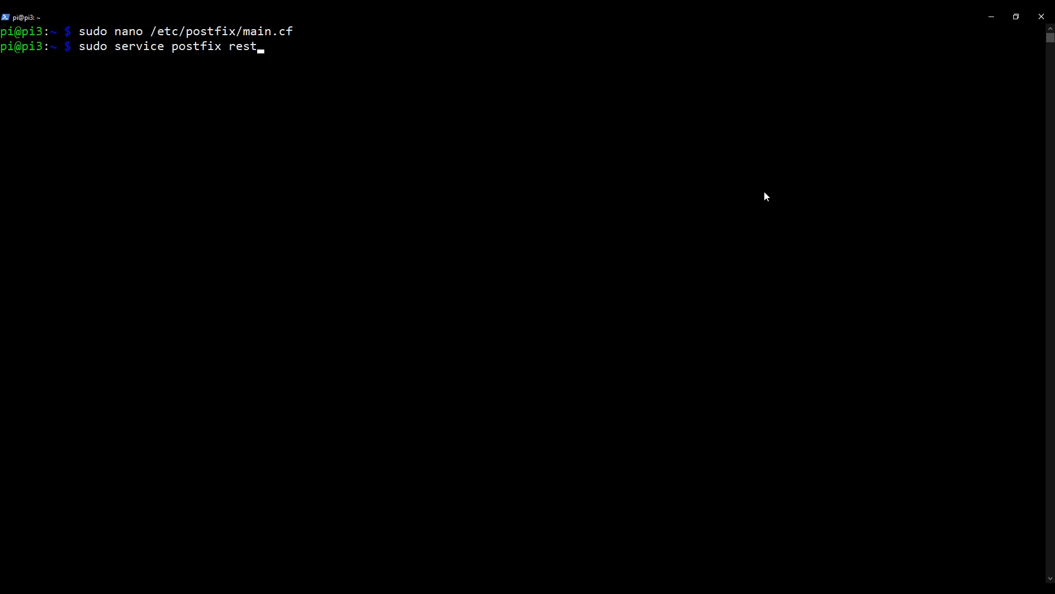
{"action": "type", "text": "art"}
{"action": "key", "text": "Return"}
Rework the recalled command into sudo service dovecot restart and run it.
{"action": "key", "text": "Up"}
{"action": "key", "text": "ctrl+Left"}
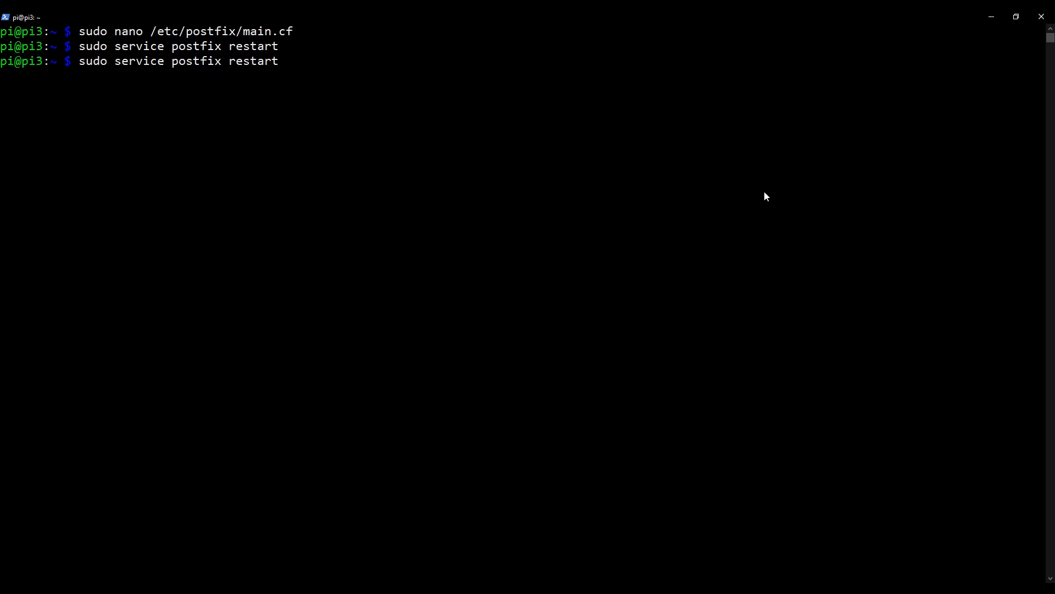
{"action": "key", "text": "BackSpace"}
{"action": "key", "text": "BackSpace"}
{"action": "key", "text": "BackSpace"}
{"action": "key", "text": "BackSpace"}
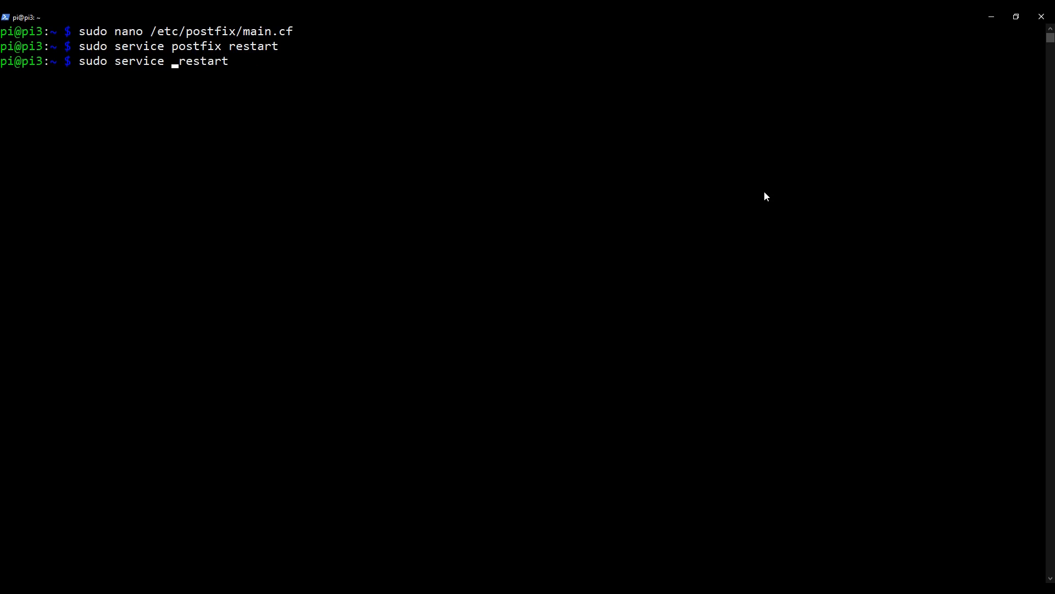
{"action": "type", "text": "dove"}
{"action": "type", "text": "cot"}
{"action": "key", "text": "Return"}
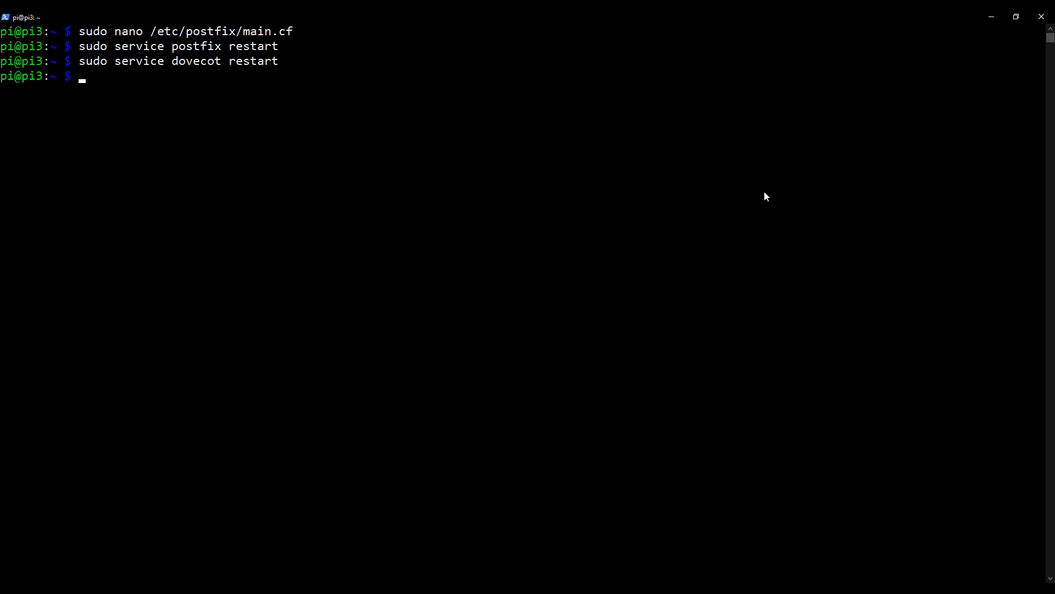
Check that Dovecot is running with sudo service dovecot status.
{"action": "key", "text": "Up"}
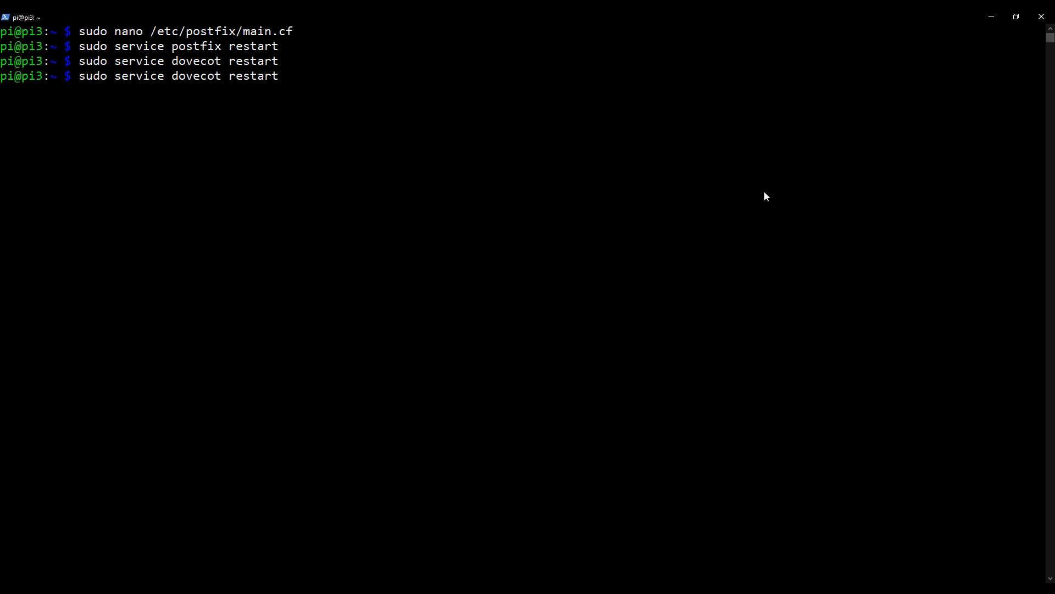
{"action": "key", "text": "BackSpace"}
{"action": "key", "text": "BackSpace"}
{"action": "key", "text": "BackSpace"}
{"action": "key", "text": "BackSpace"}
{"action": "key", "text": "BackSpace"}
{"action": "key", "text": "BackSpace"}
{"action": "key", "text": "BackSpace"}
{"action": "type", "text": "status"}
{"action": "key", "text": "Return"}
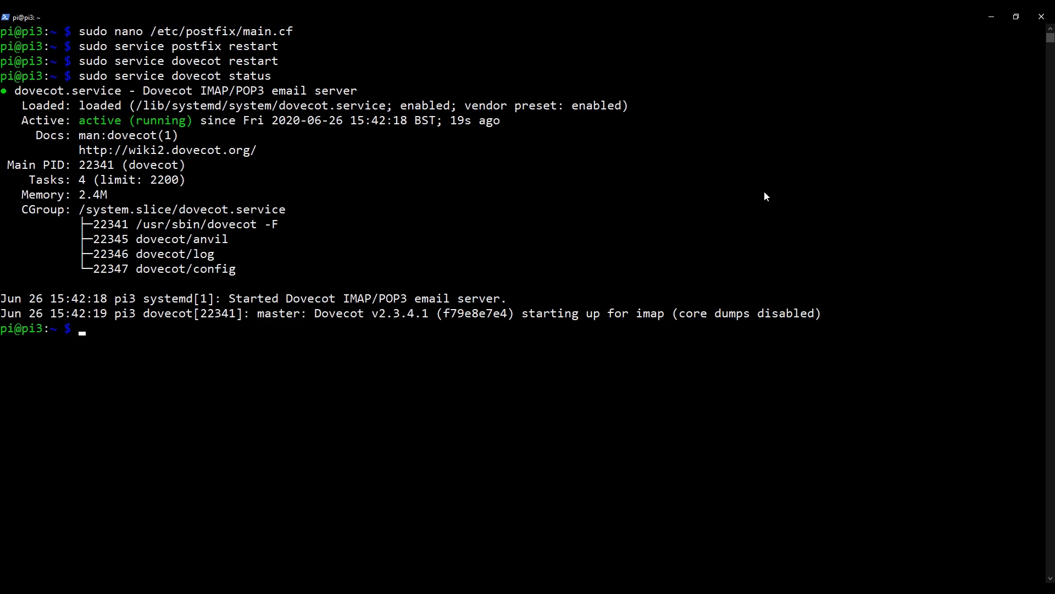
Check that Postfix is active with sudo service postfix status.
{"action": "key", "text": "Up"}
{"action": "key", "text": "Up"}
{"action": "key", "text": "Up"}
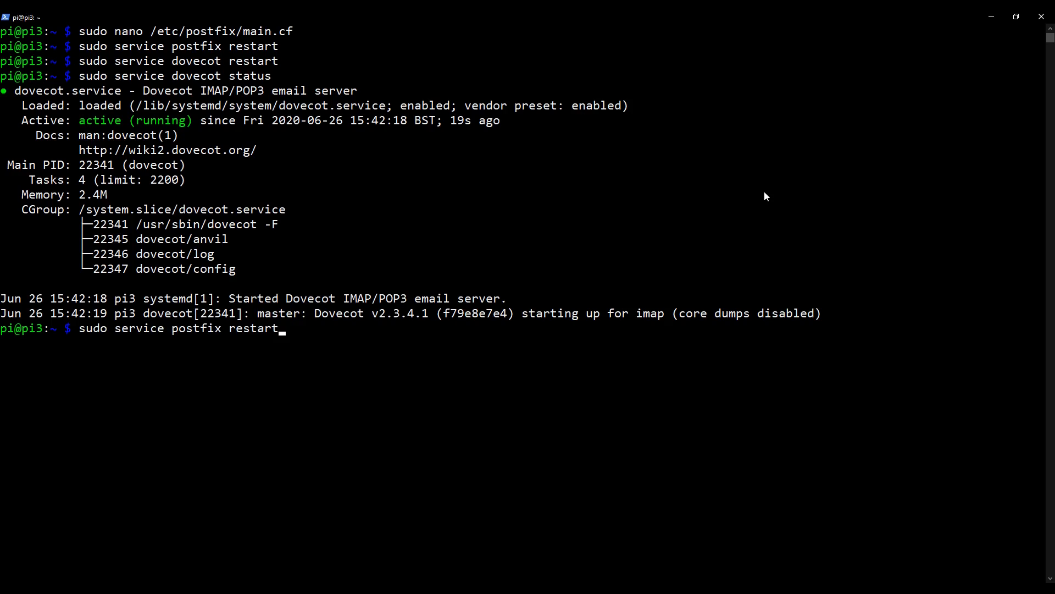
{"action": "key", "text": "BackSpace"}
{"action": "key", "text": "BackSpace"}
{"action": "key", "text": "BackSpace"}
{"action": "type", "text": "statu"}
{"action": "type", "text": "s"}
{"action": "key", "text": "Return"}
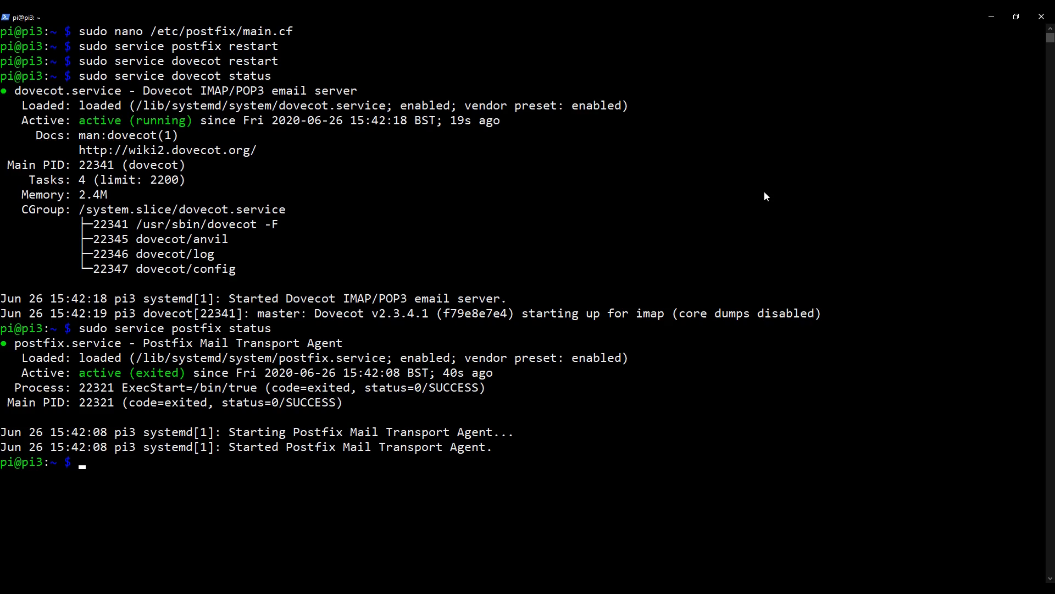
{"action": "type", "text": "c"}
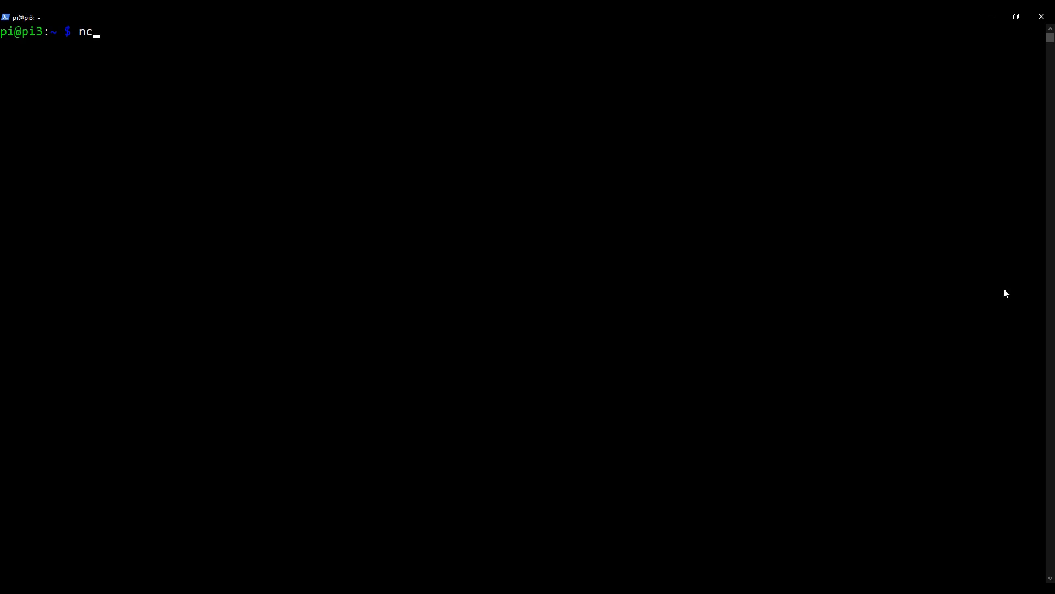
{"action": "type", "text": " mail."}
{"action": "type", "text": "single-entity"}
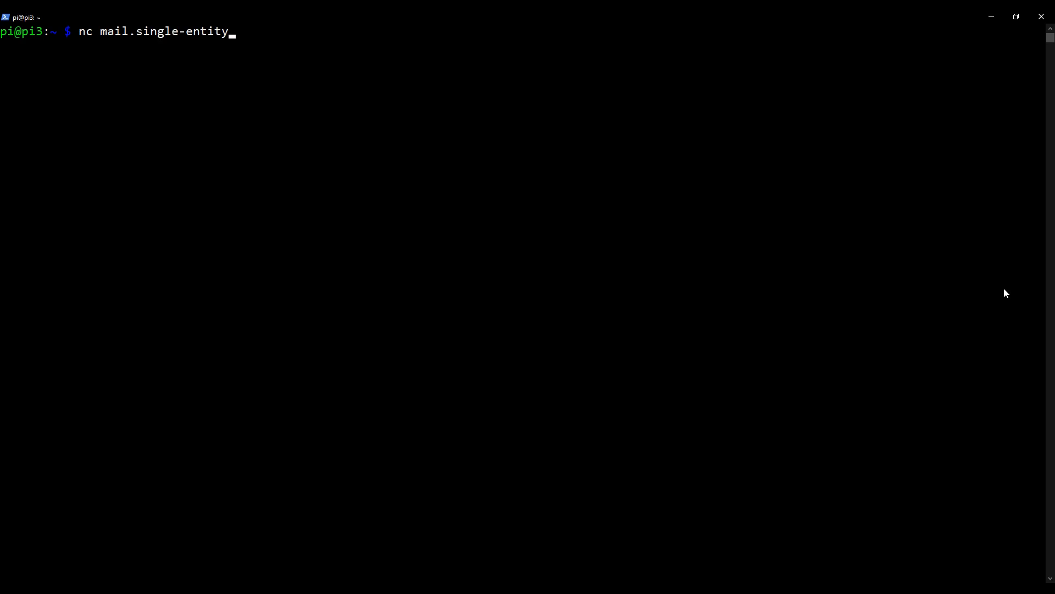
{"action": "type", "text": ".com"}
{"action": "type", "text": " smt"}
{"action": "type", "text": "p"}
Connect to mail.single-entity.com's SMTP service with nc and receive the 220 banner.
{"action": "key", "text": "Return"}
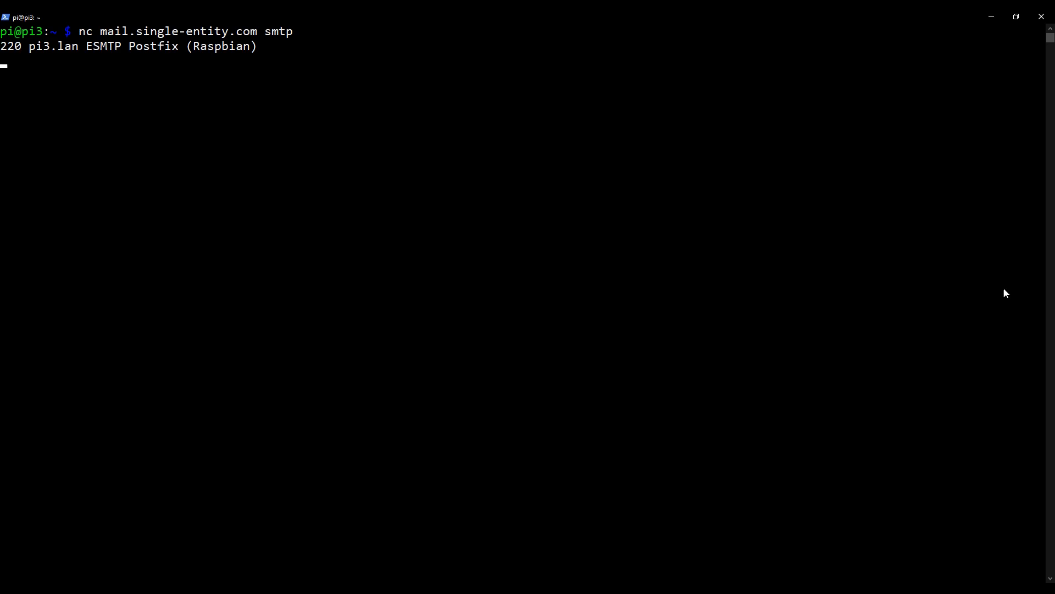
{"action": "type", "text": "eh"}
{"action": "type", "text": "lo"}
{"action": "type", "text": "single-"}
{"action": "type", "text": "entity.com"}
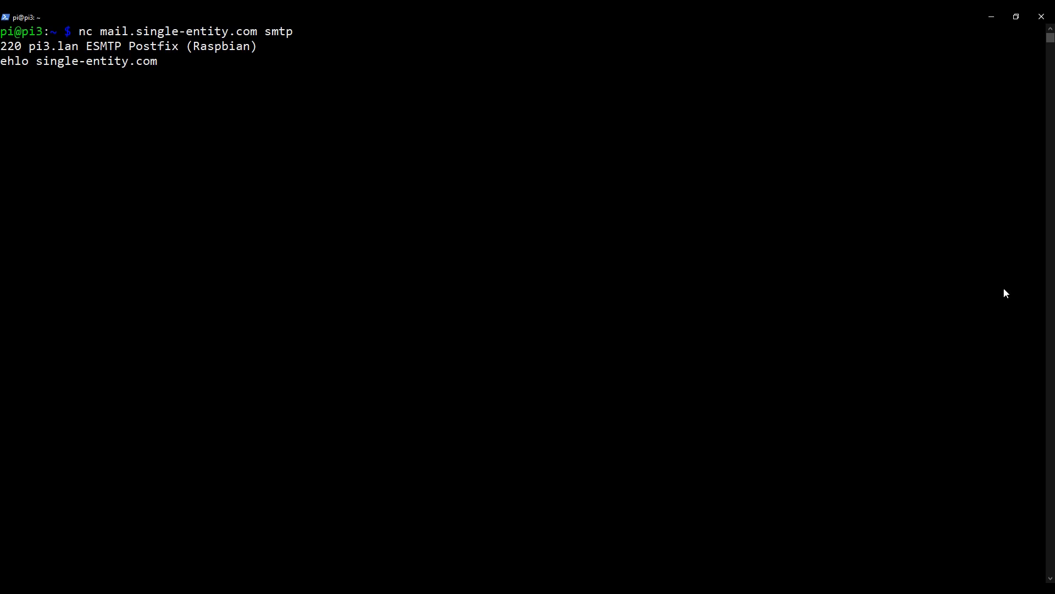
Send the EHLO and highlight STARTTLS, the nc command and the 220 Postfix banner in the reply.
{"action": "key", "text": "Return"}
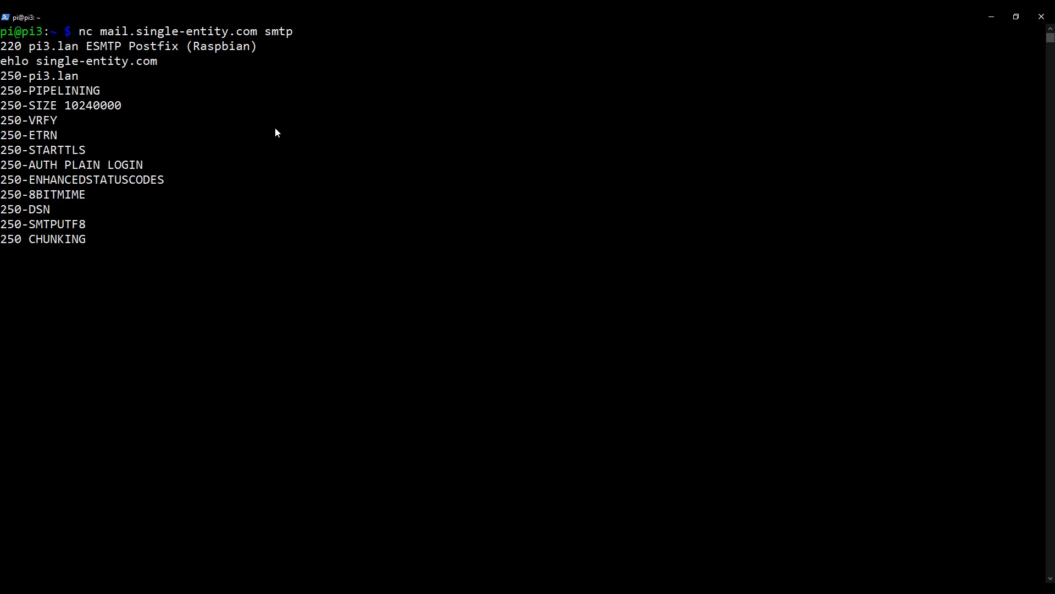
{"action": "left_click_drag", "start_coordinate": [91, 149], "coordinate": [30, 150]}
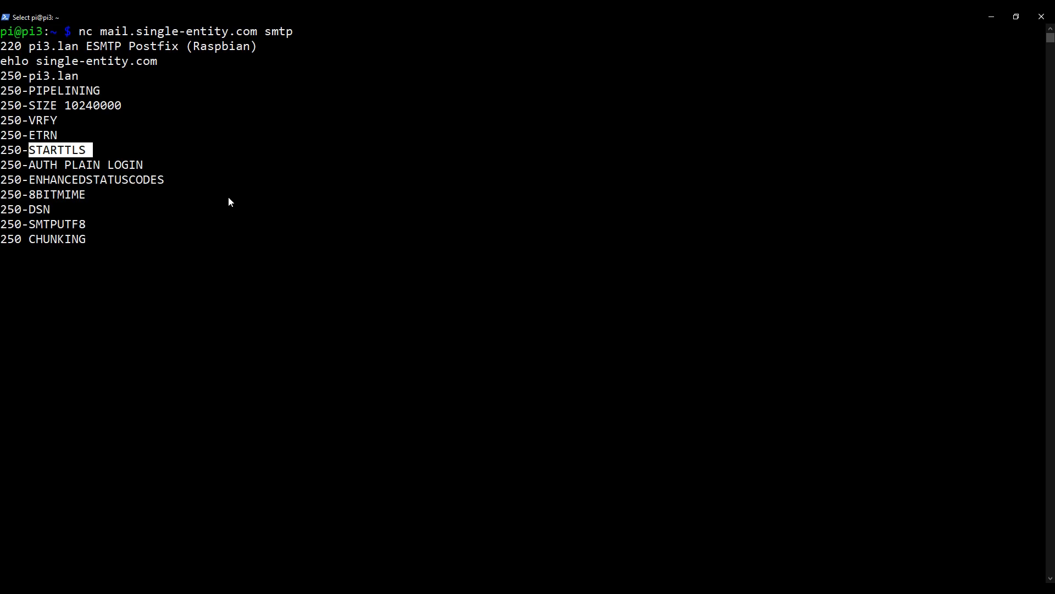
{"action": "left_click_drag", "start_coordinate": [294, 31], "coordinate": [81, 34]}
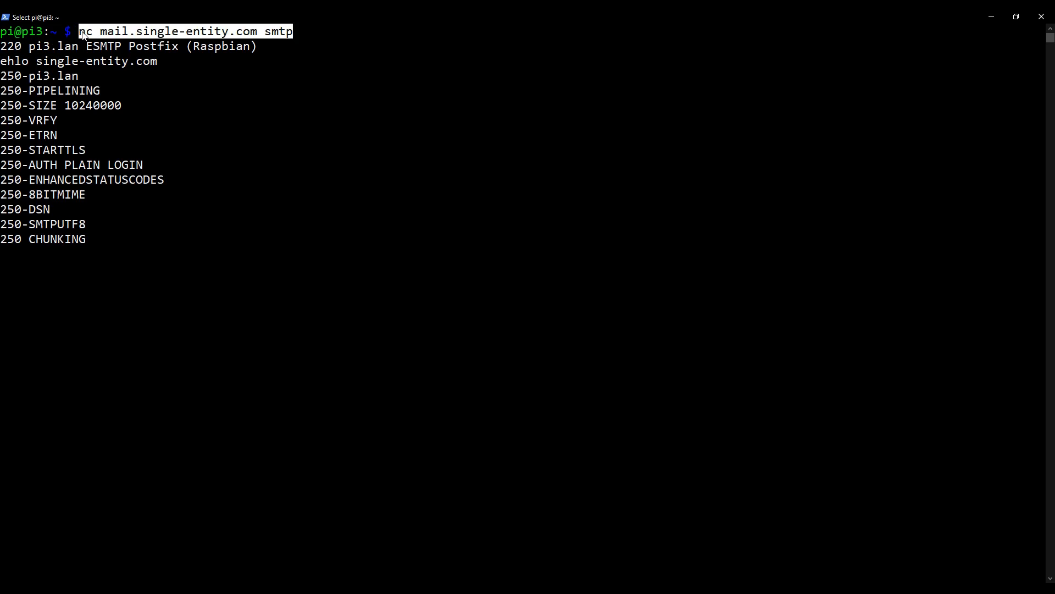
{"action": "left_click_drag", "start_coordinate": [7, 48], "coordinate": [165, 33]}
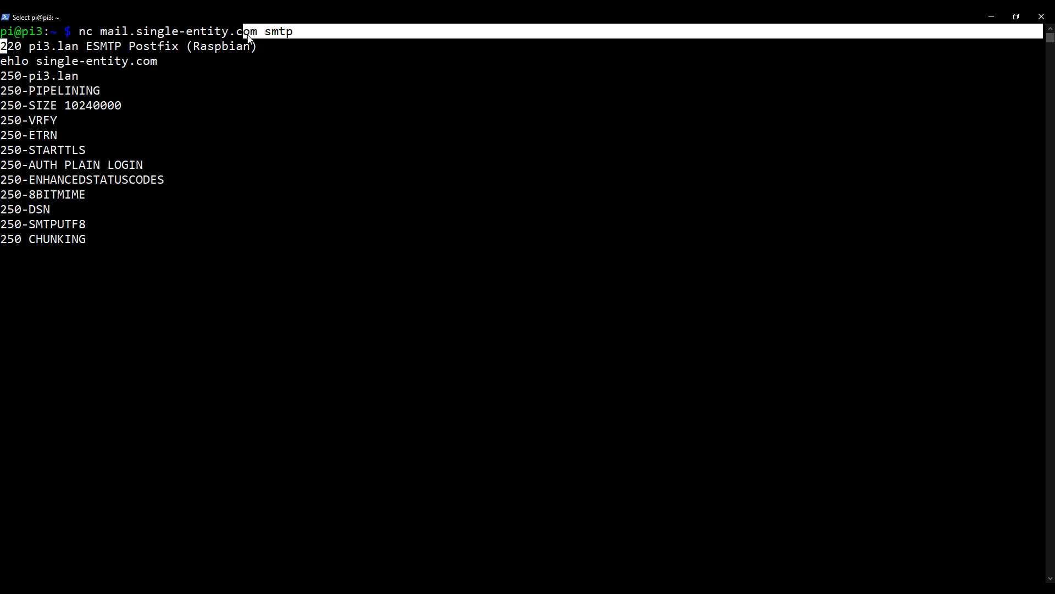
{"action": "left_click_drag", "start_coordinate": [249, 37], "coordinate": [256, 46]}
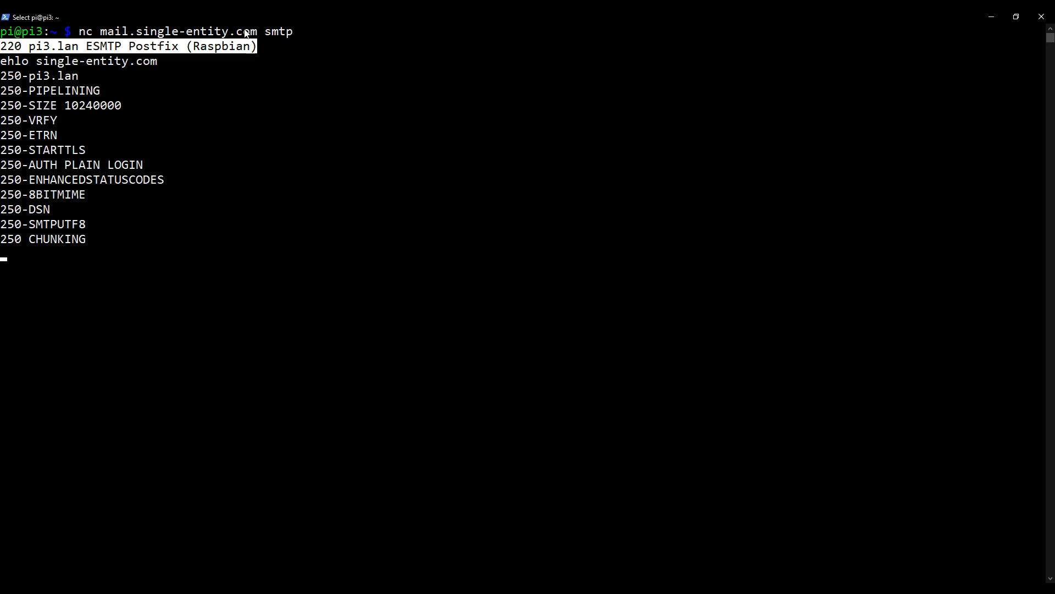